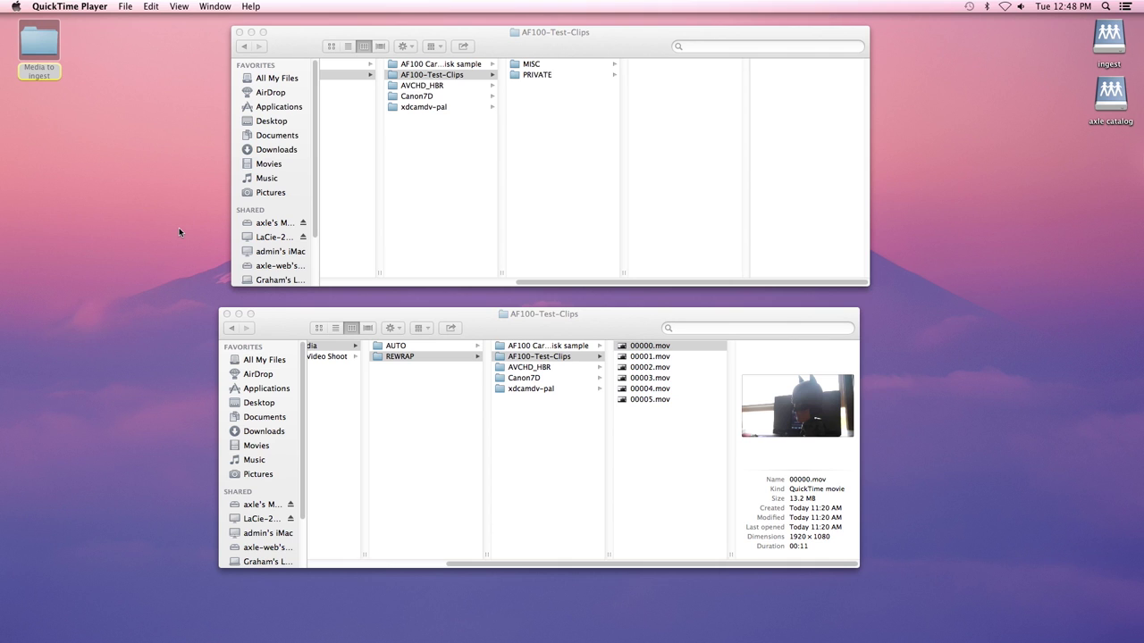
- Browse the AF100 clips to PRIVATE/AVCHD/BDMV/STREAM to list 00000–00005.MTS
click(488, 37)
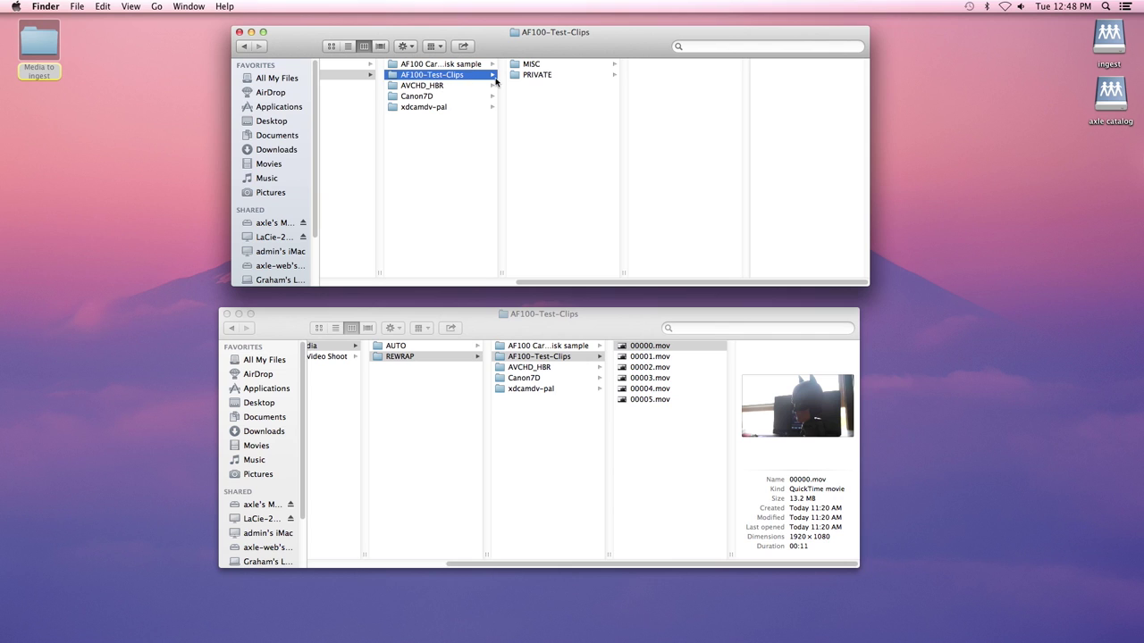
click(528, 76)
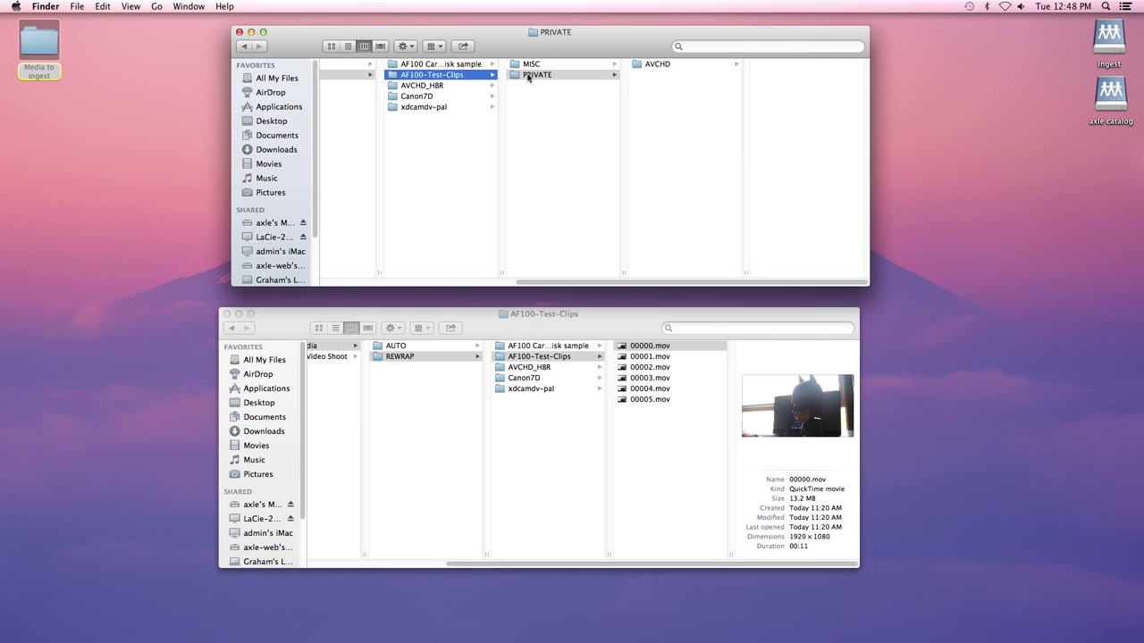
click(675, 67)
click(776, 76)
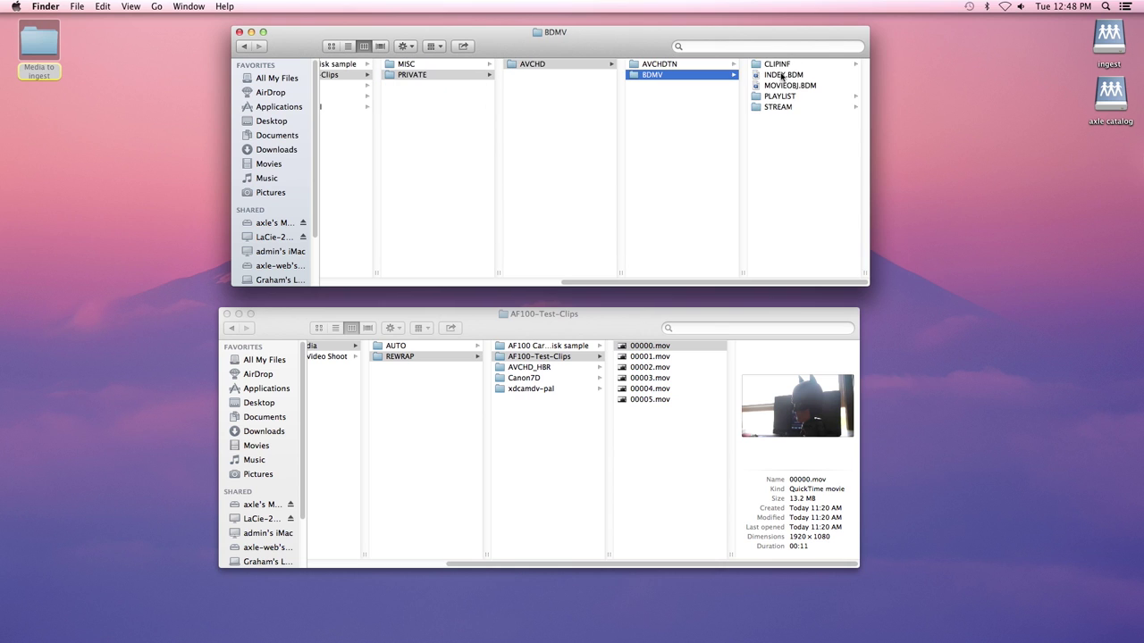
click(788, 108)
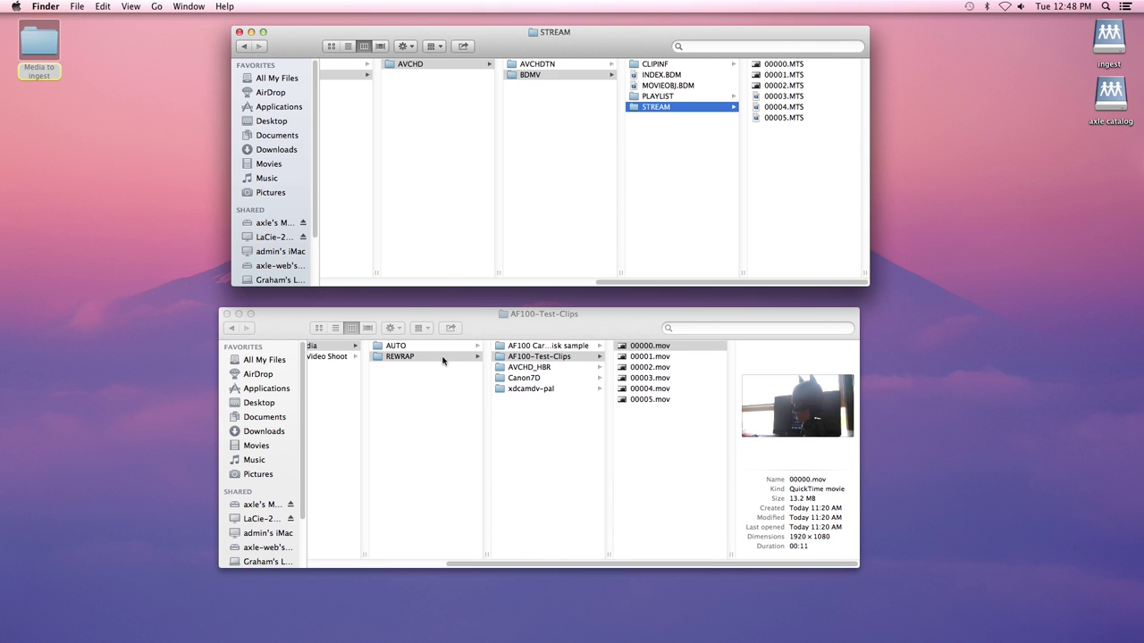
- Show the details of the rewrapped 00001.mov and 00002.mov files
click(533, 362)
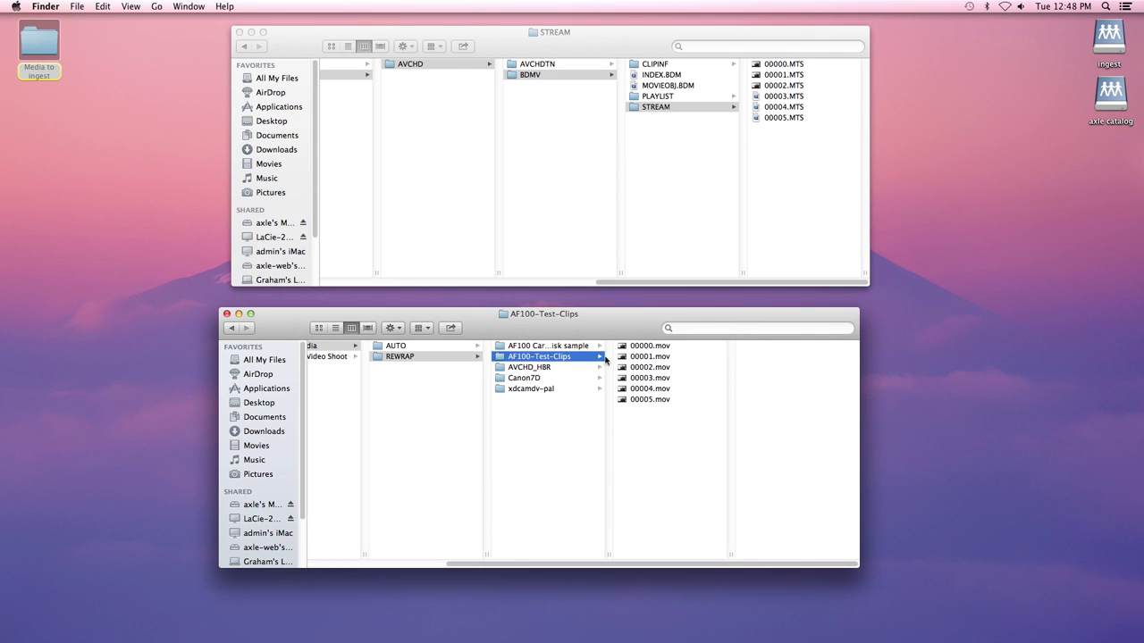
click(653, 356)
click(652, 367)
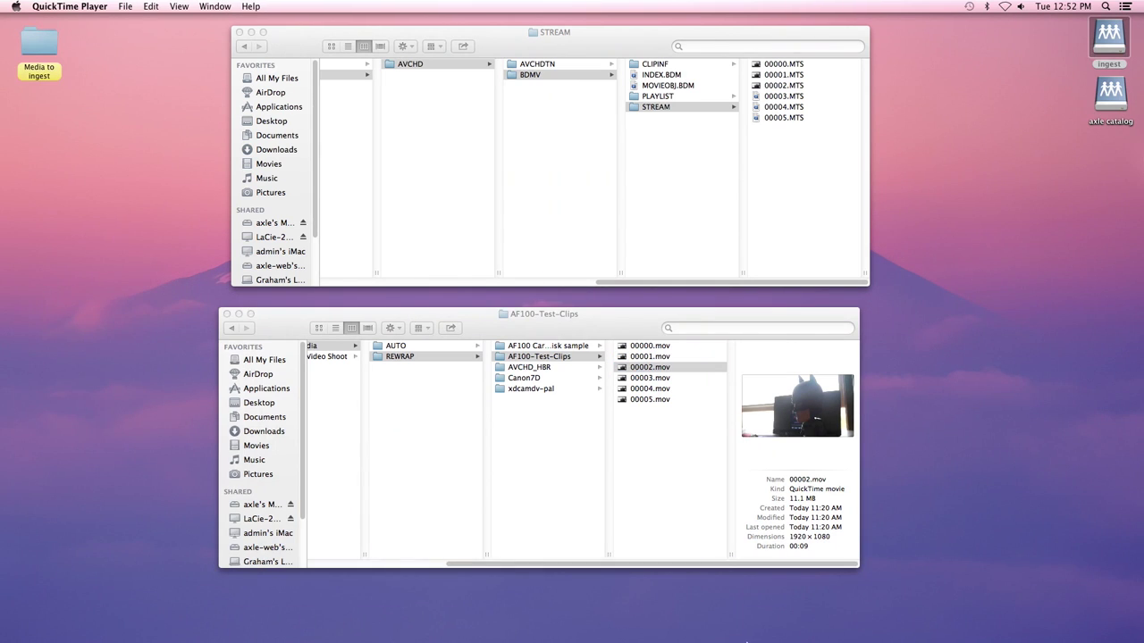
- Bring back the axle Cam settings page and scroll through the monitored ingest folders
mouse_move(701, 634)
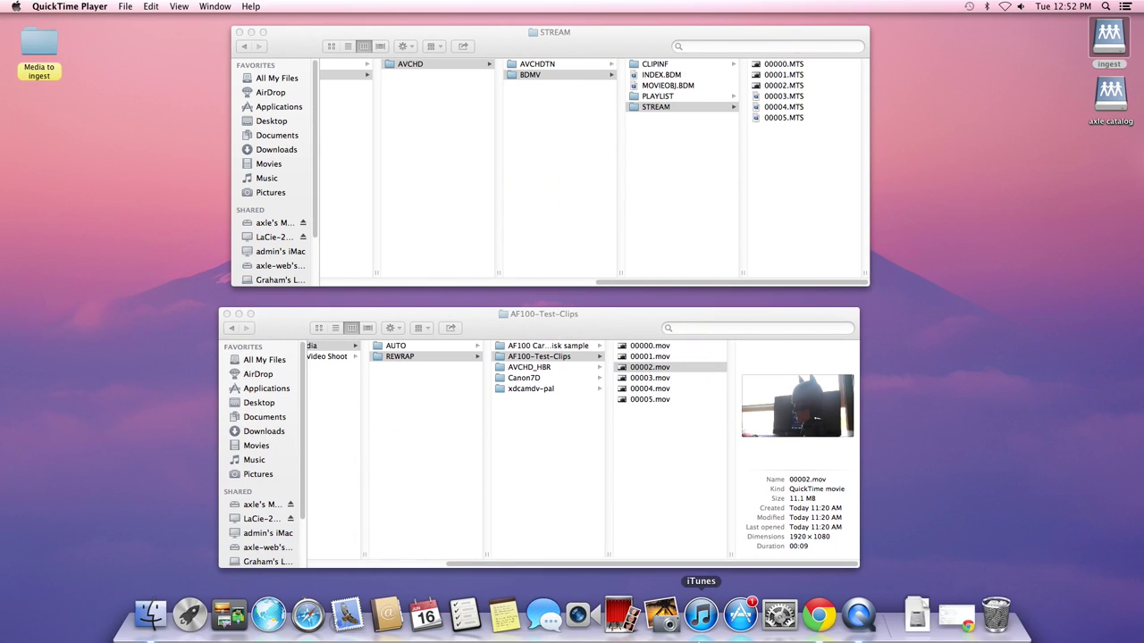
click(945, 626)
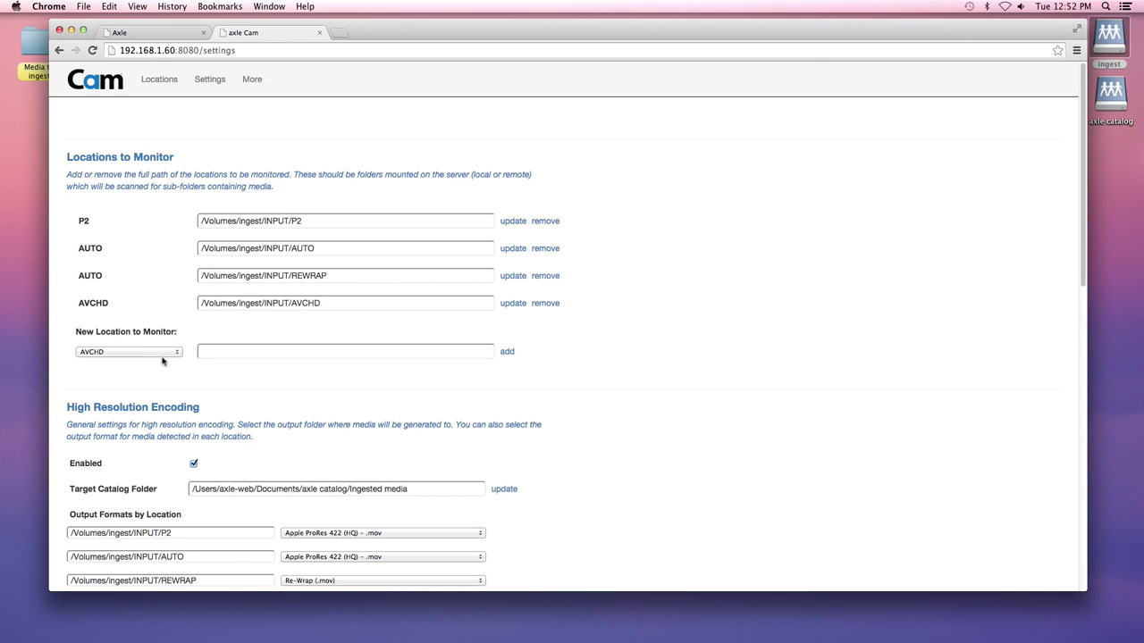
scroll(246, 402, down, 1)
scroll(259, 403, down, 2)
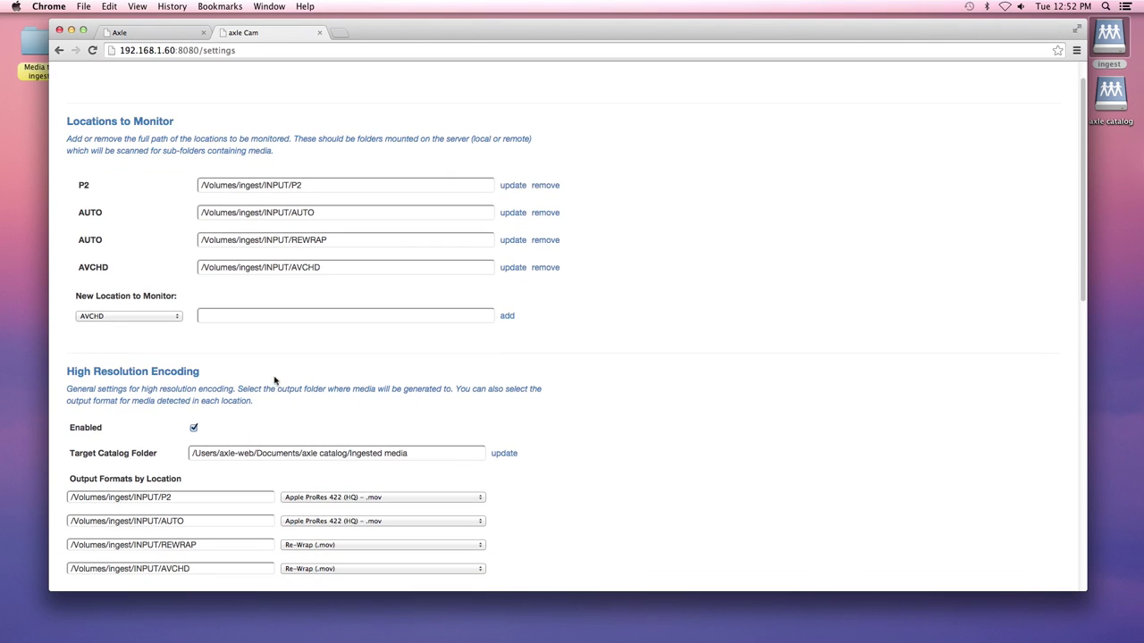
scroll(275, 380, down, 5)
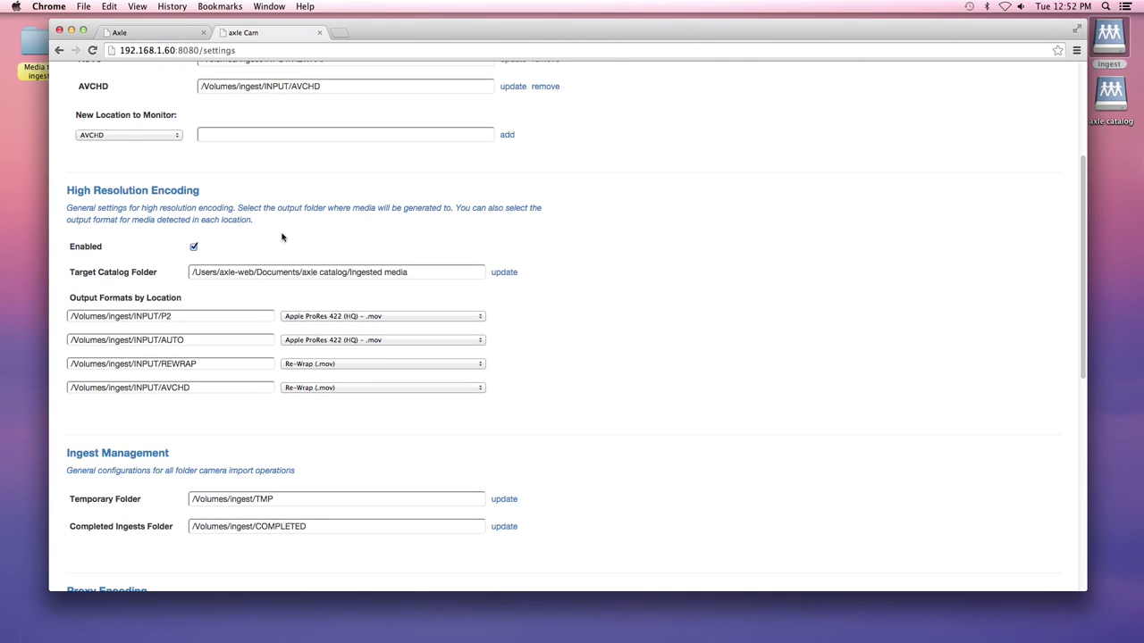
- Check the P2 folder's output format stays Apple ProRes 422 (HQ), then open Media to ingest
click(383, 320)
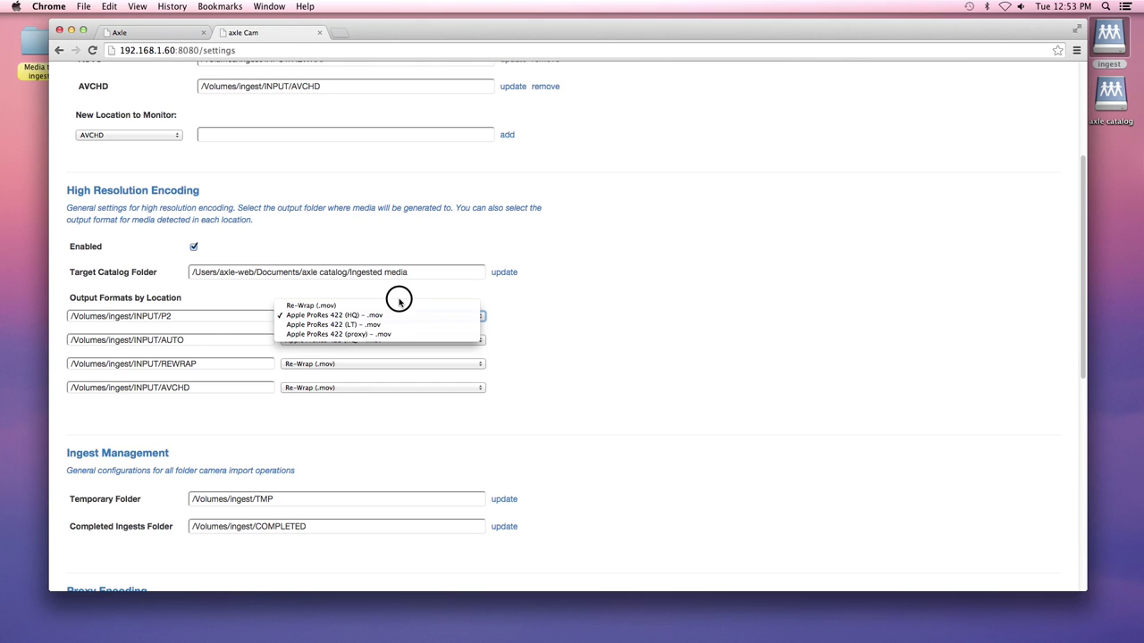
click(401, 294)
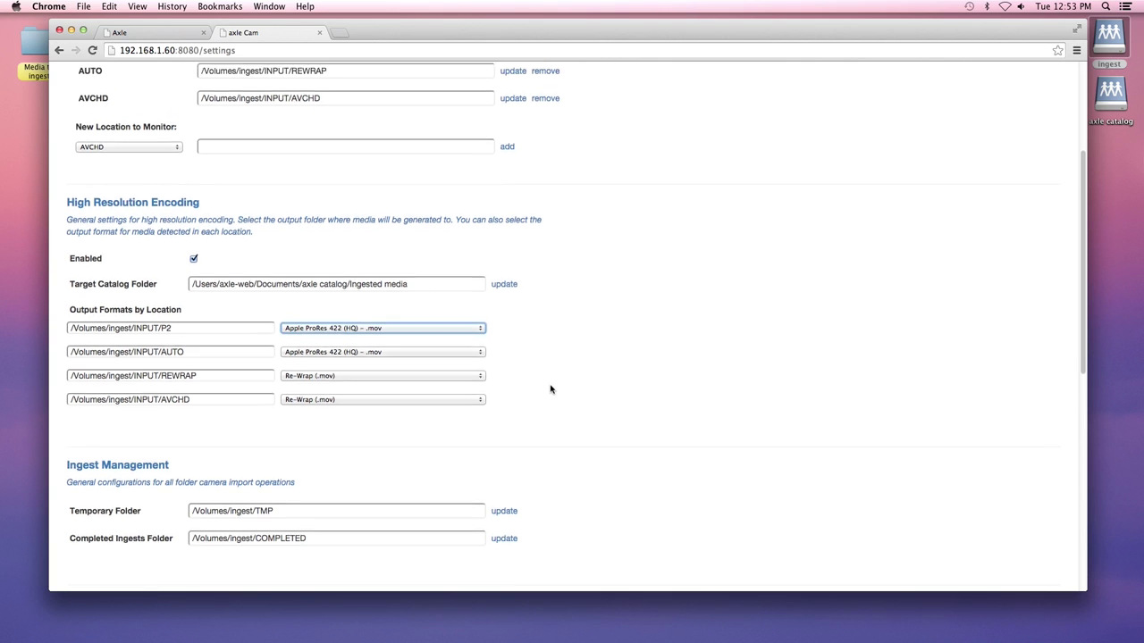
scroll(547, 393, down, 5)
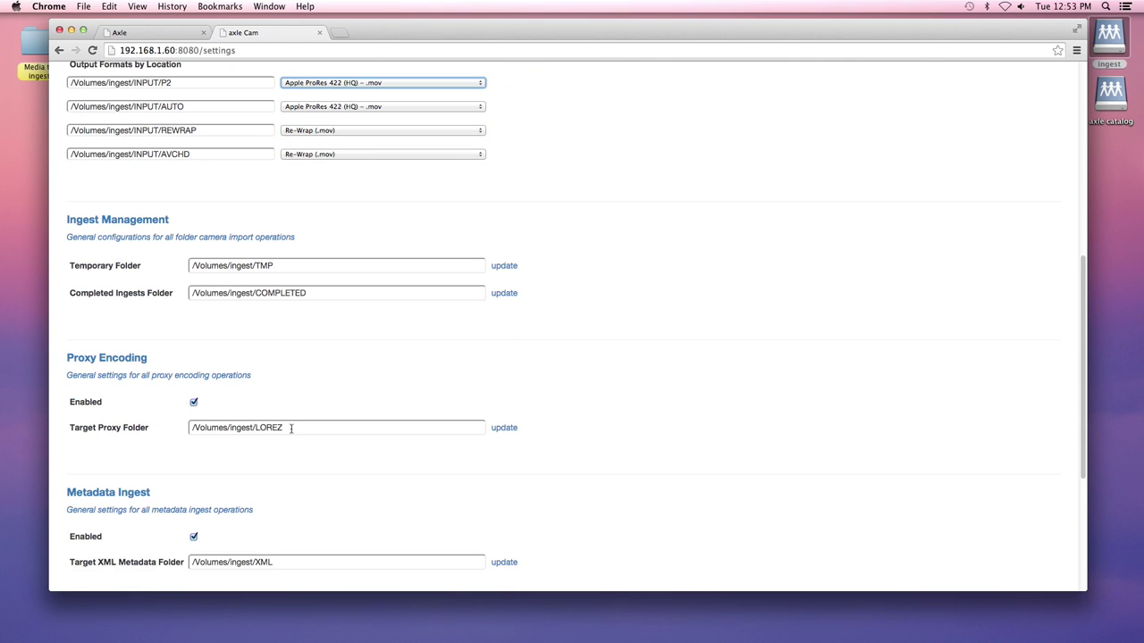
scroll(301, 427, down, 4)
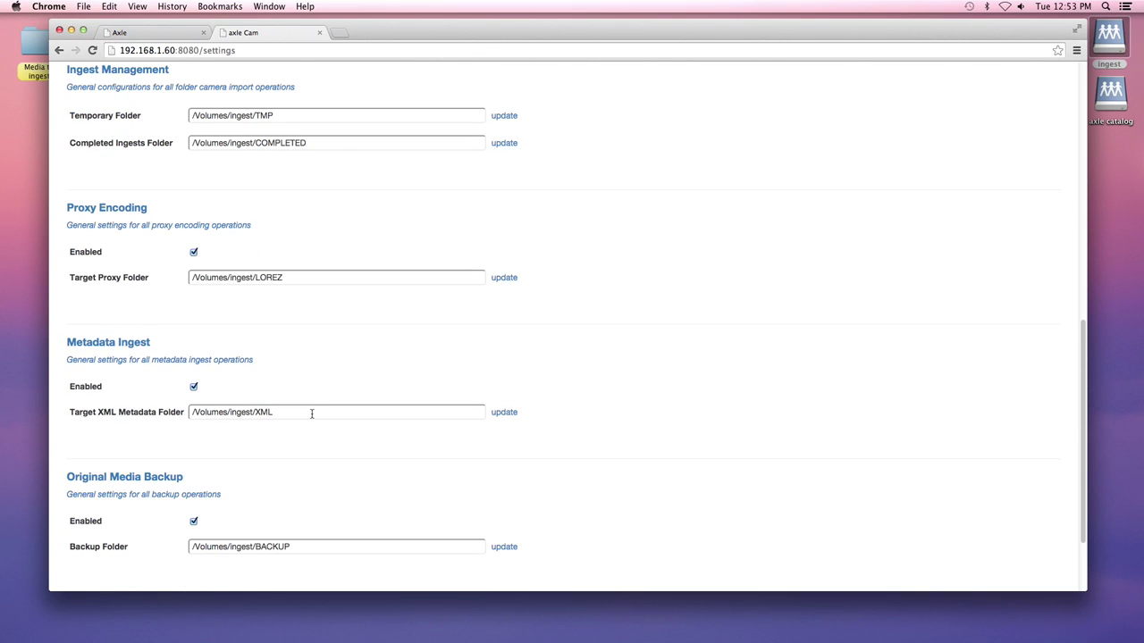
scroll(312, 413, down, 1)
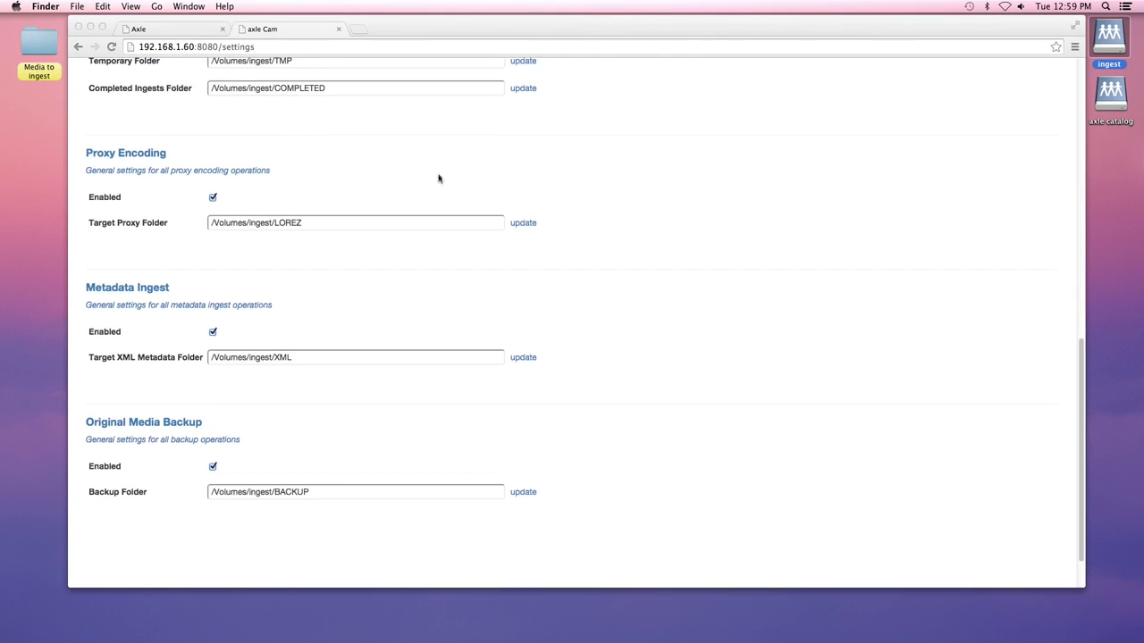
scroll(442, 188, up, 15)
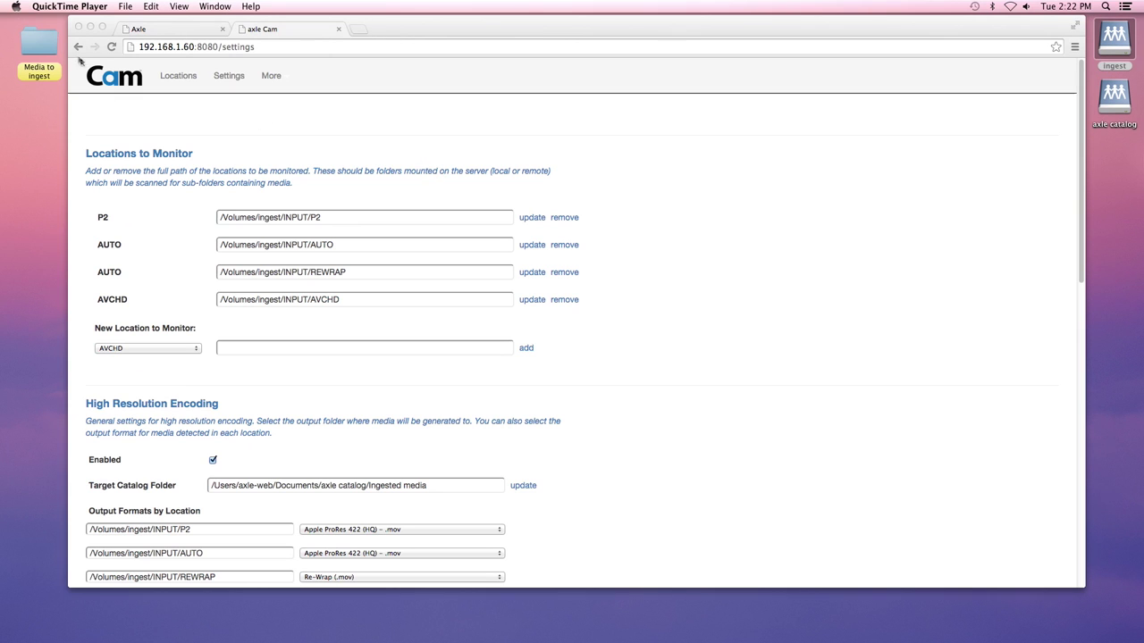
double_click(43, 42)
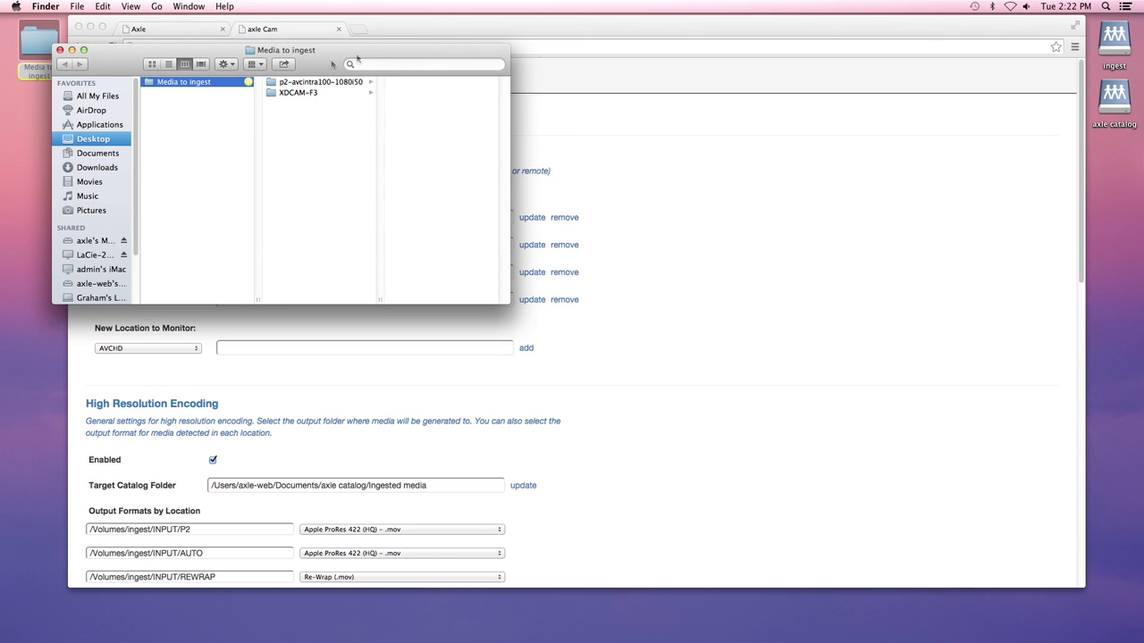
- Open the ingest drive's INPUT/REWRAP watch folder beside the Media to ingest window
drag(349, 50, 316, 69)
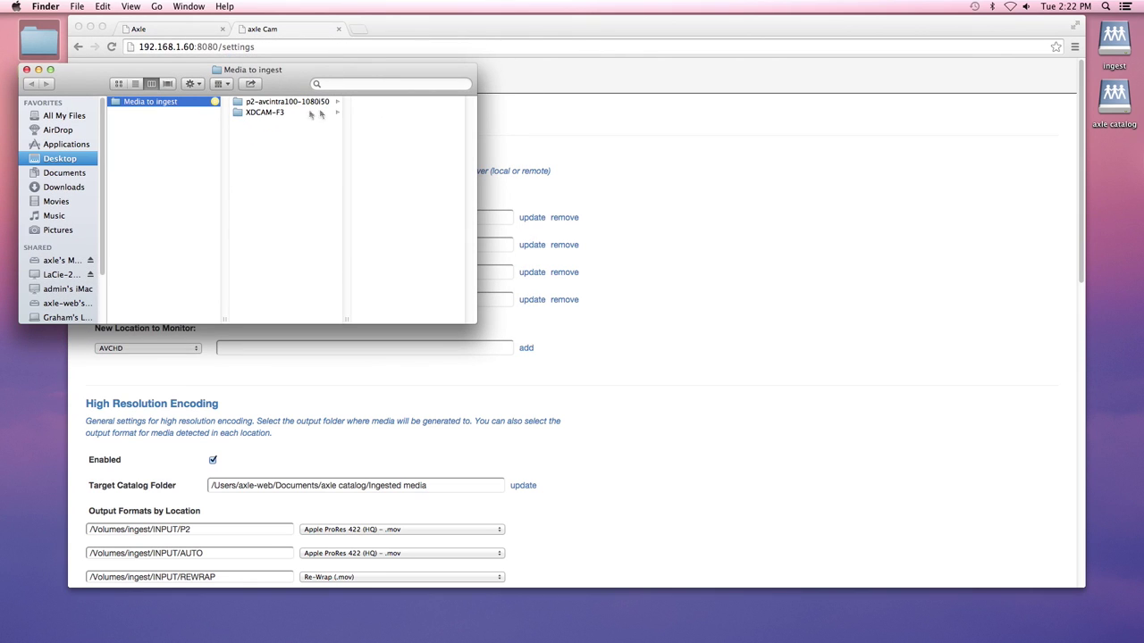
double_click(1116, 47)
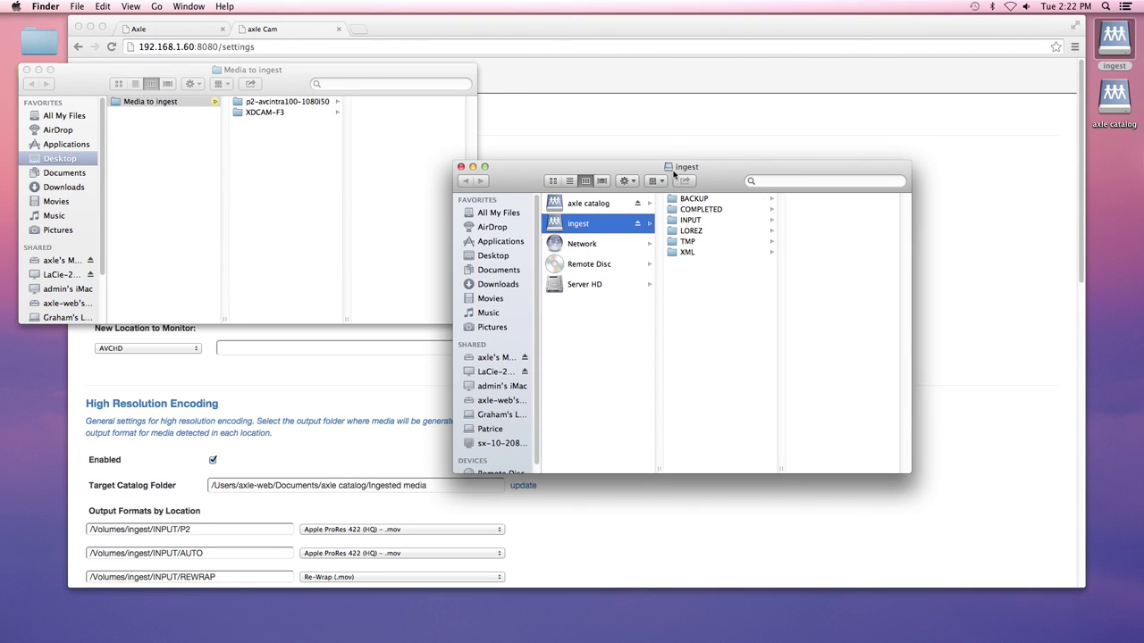
drag(674, 174, 614, 174)
click(630, 222)
click(767, 234)
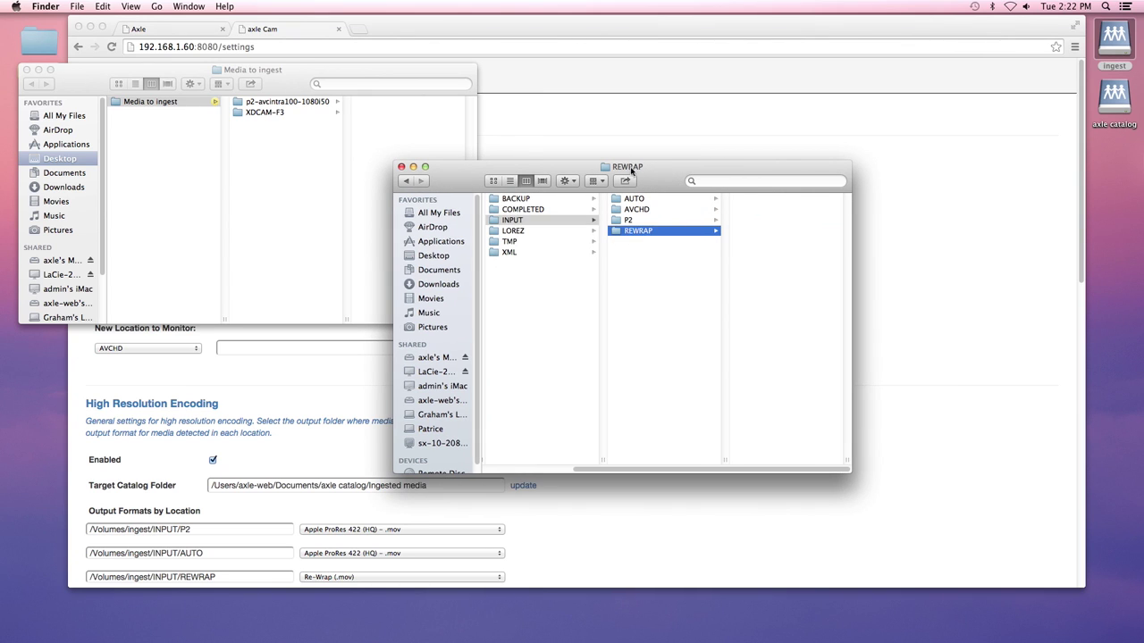
drag(630, 167, 716, 99)
- Copy XDCAM-F3 and p2-avcintra100-1080i50 into REWRAP, then list all detected folders in axle Cam
click(274, 112)
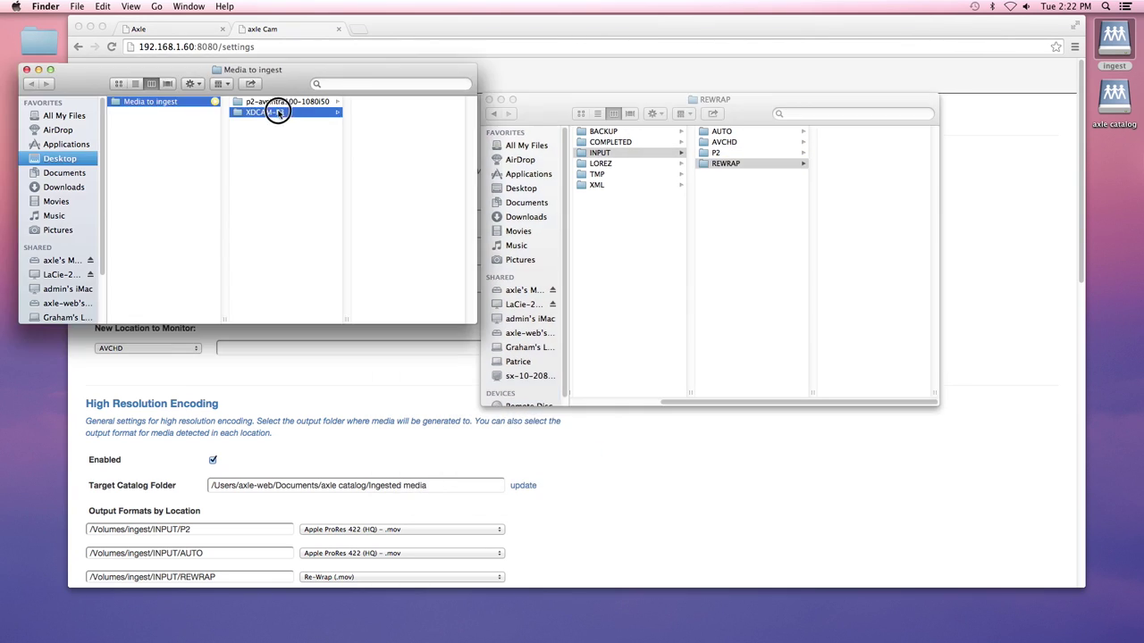
shift+click(279, 102)
drag(279, 102, 850, 202)
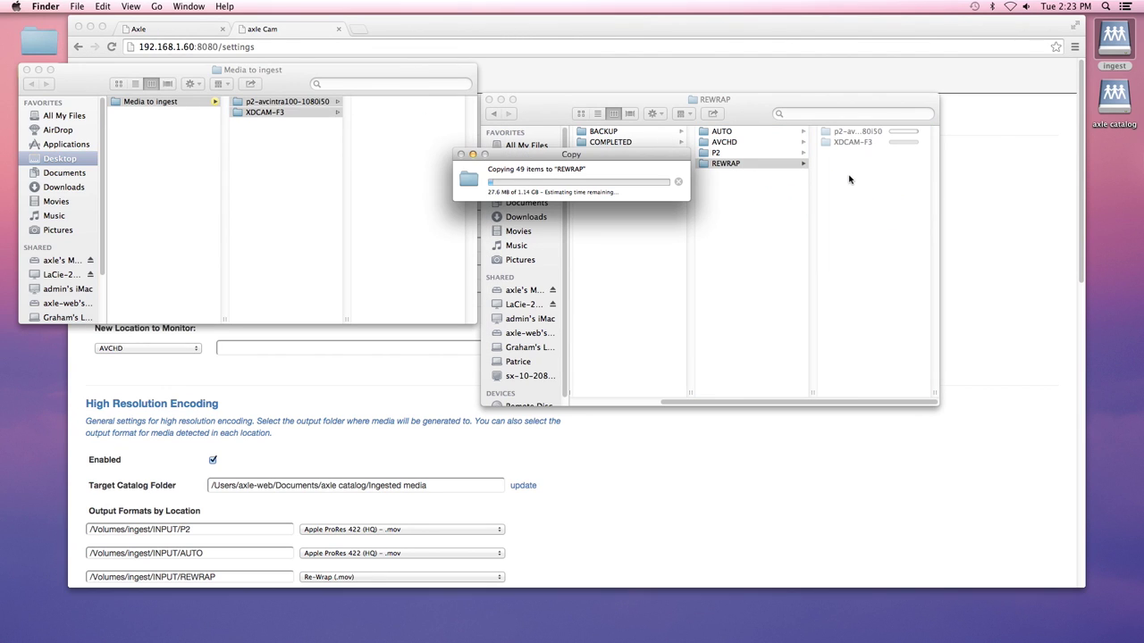
click(984, 194)
click(109, 77)
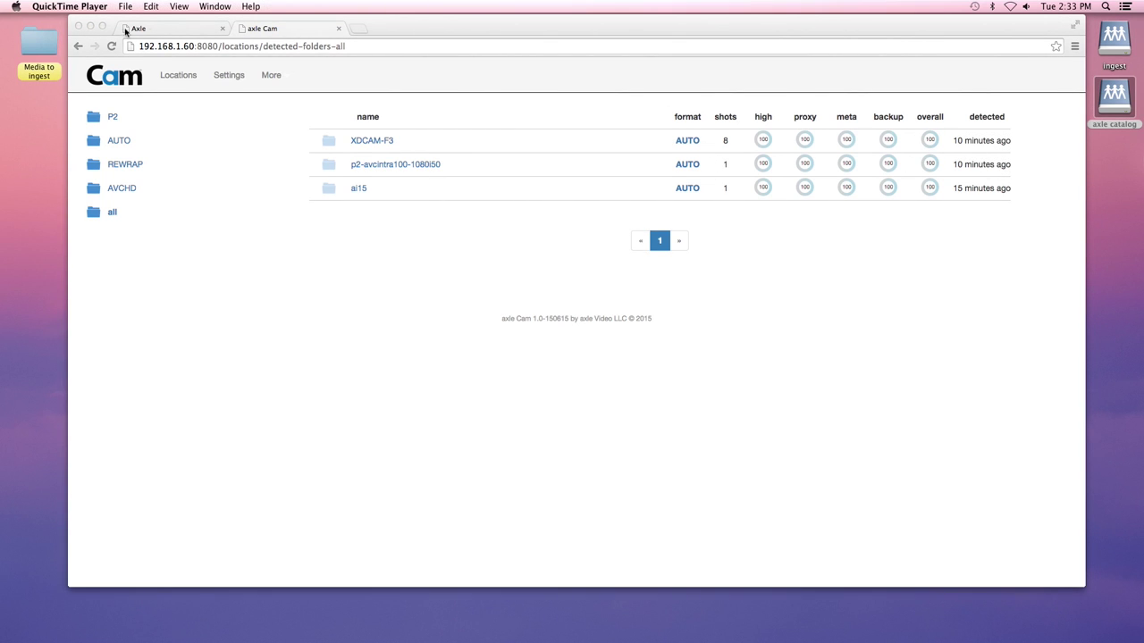
- Bring up the axle catalog's top-level folders, Ingested media and Saab Promo Video Shoot
click(168, 26)
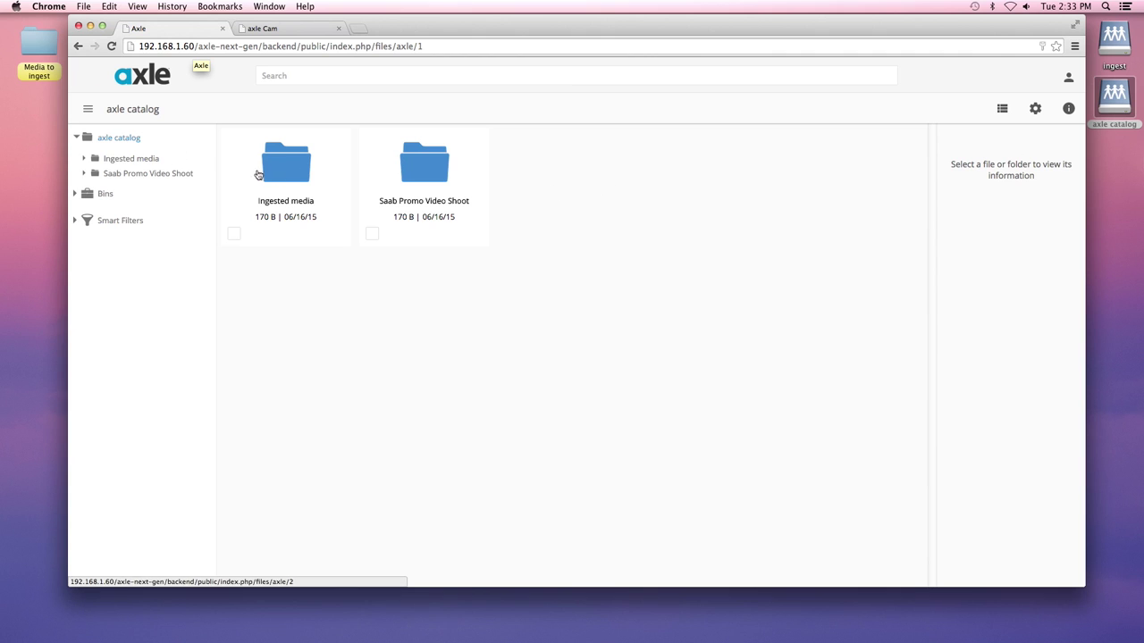
- Open 652_0070_01.mov via Ingested media > REWRAP > XDCAM-F3_20150616_1 for playback
double_click(296, 182)
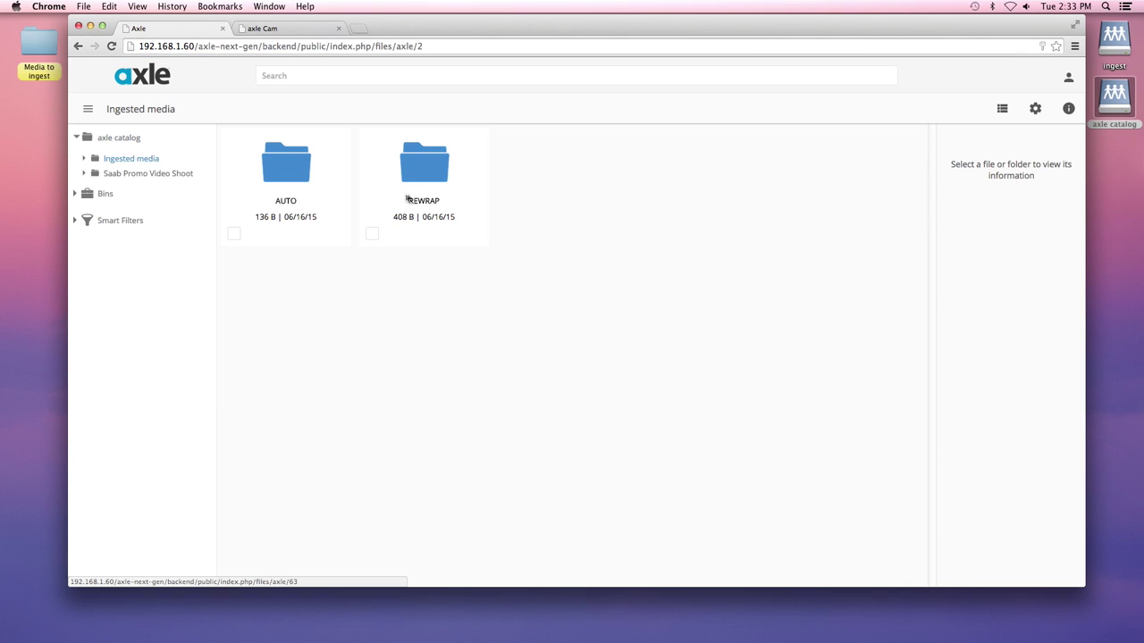
double_click(422, 170)
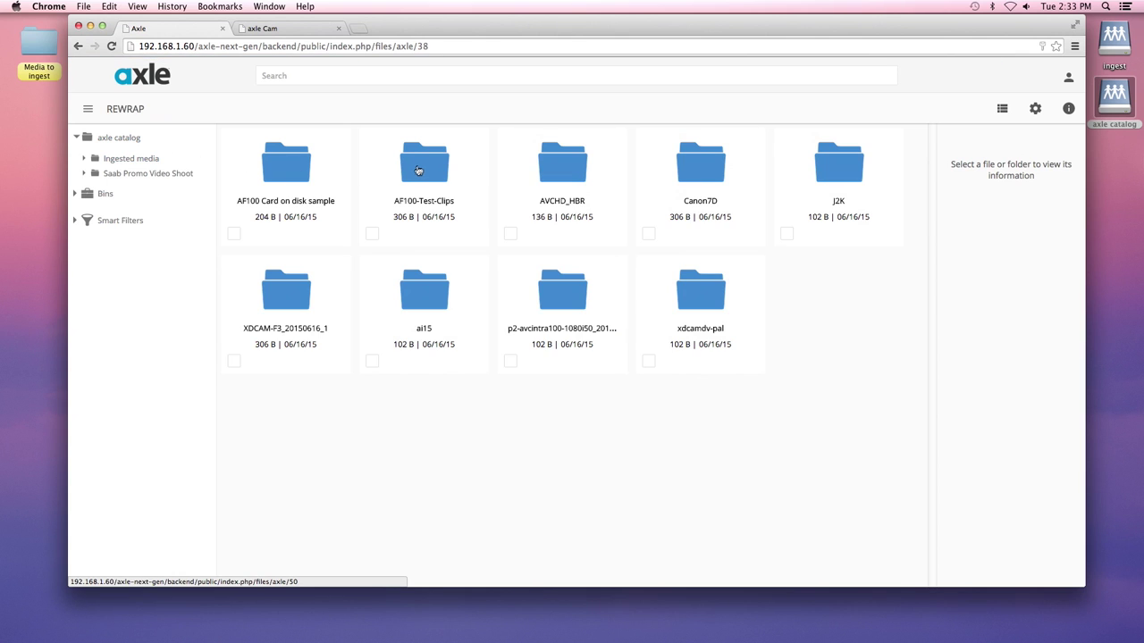
double_click(288, 289)
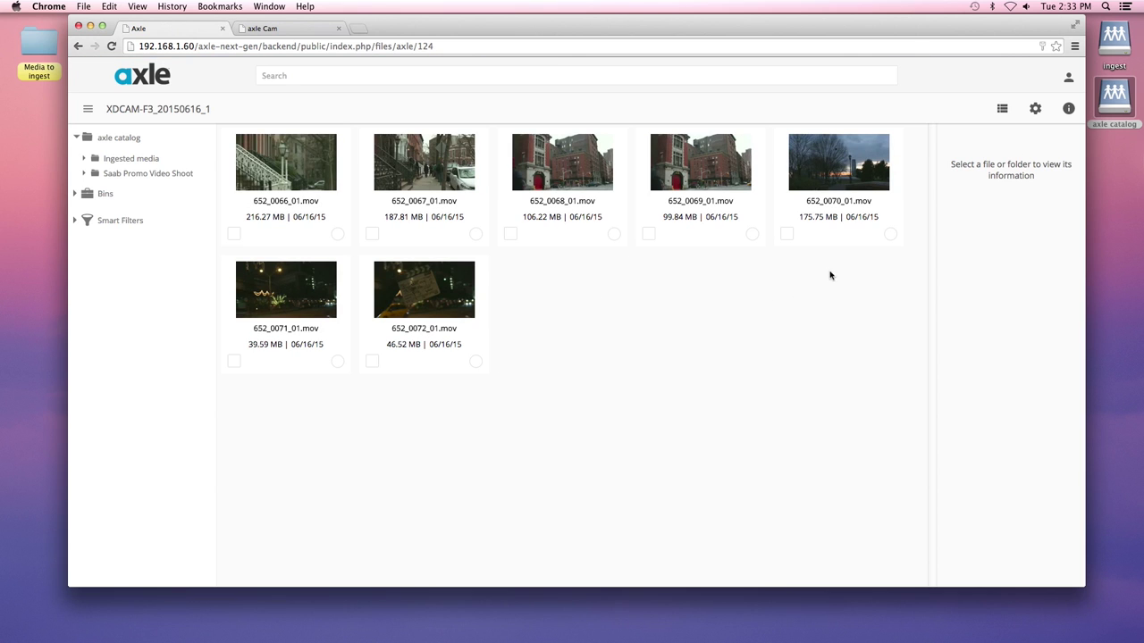
double_click(842, 170)
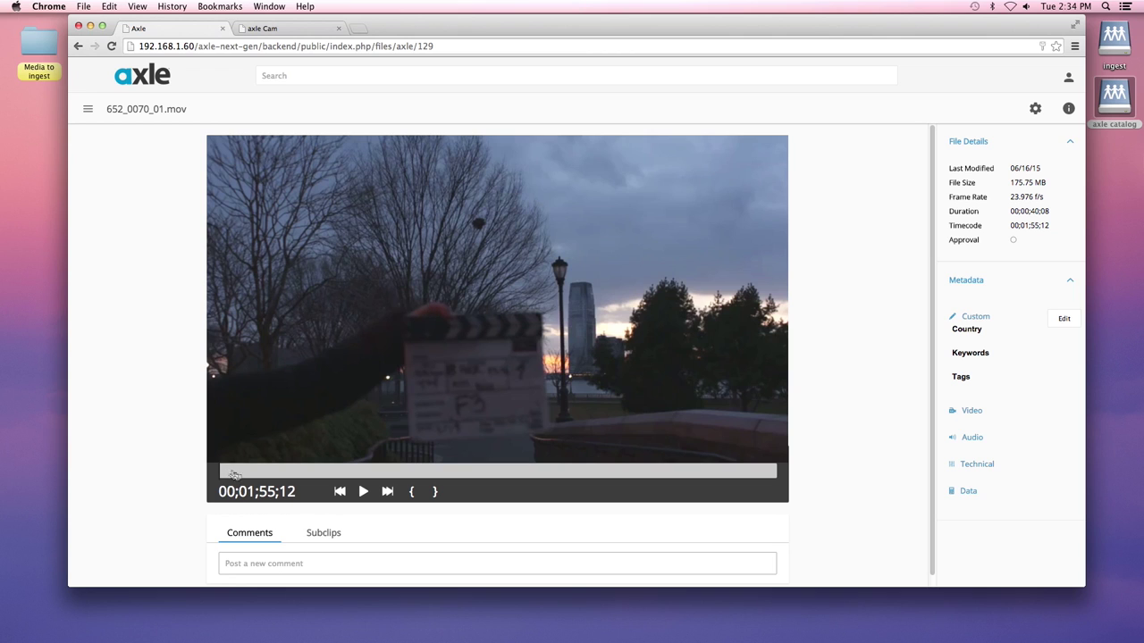
- Expand the clip's Technical metadata, review it, and collapse it again
click(983, 466)
scroll(989, 491, down, 2)
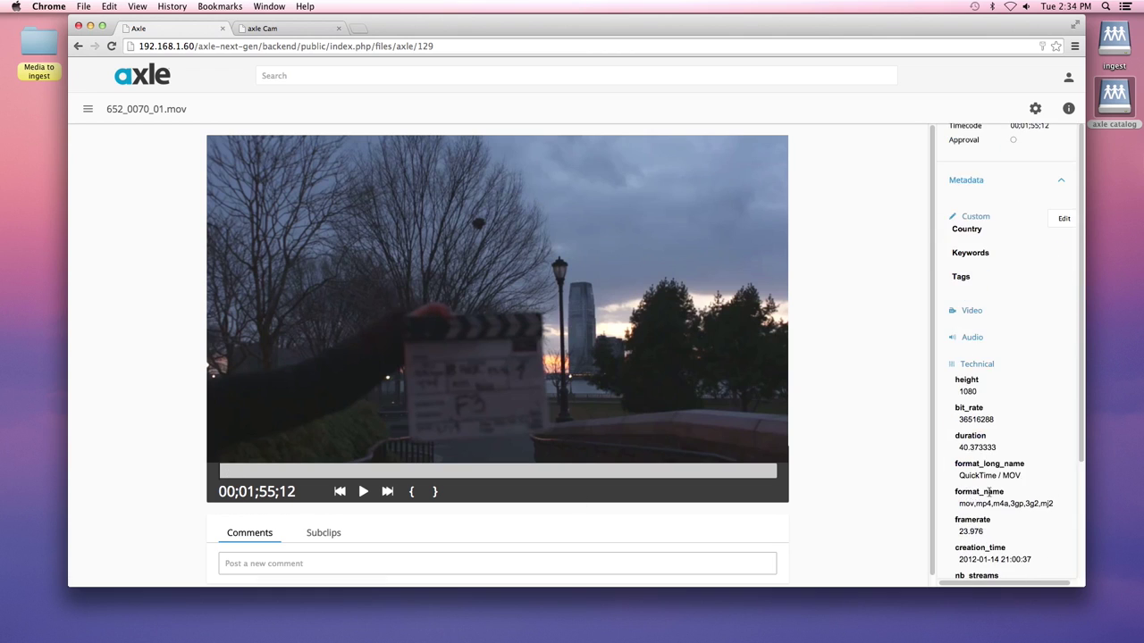
scroll(992, 505, down, 2)
click(972, 288)
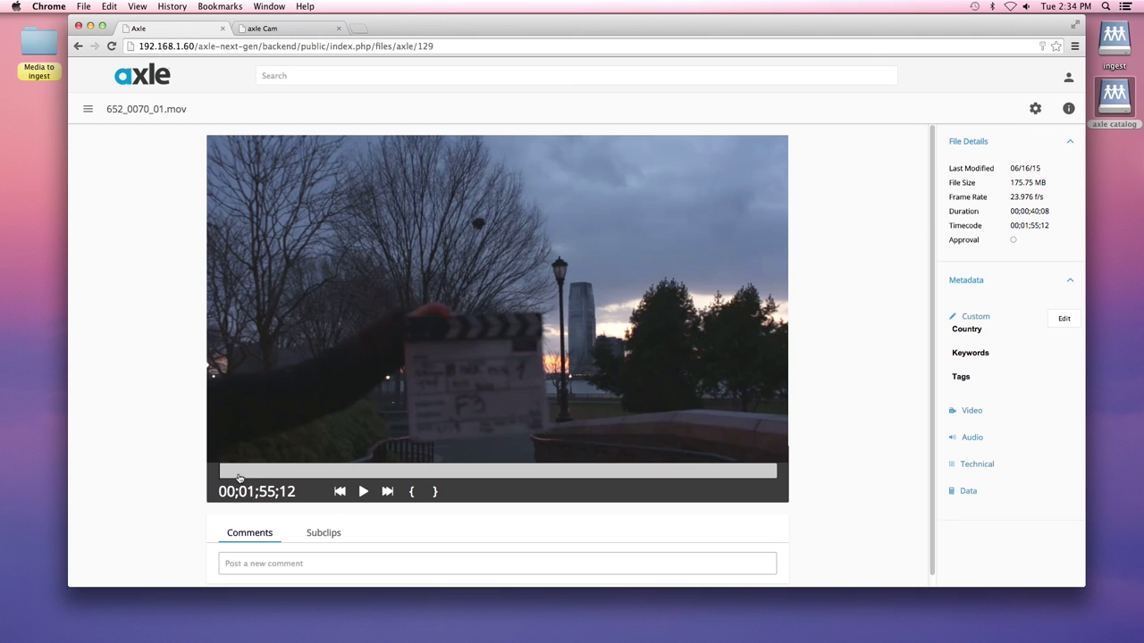
- Stop the clip on the sunset shot at 00;02;12;15 and start editing its custom metadata
drag(237, 473, 401, 473)
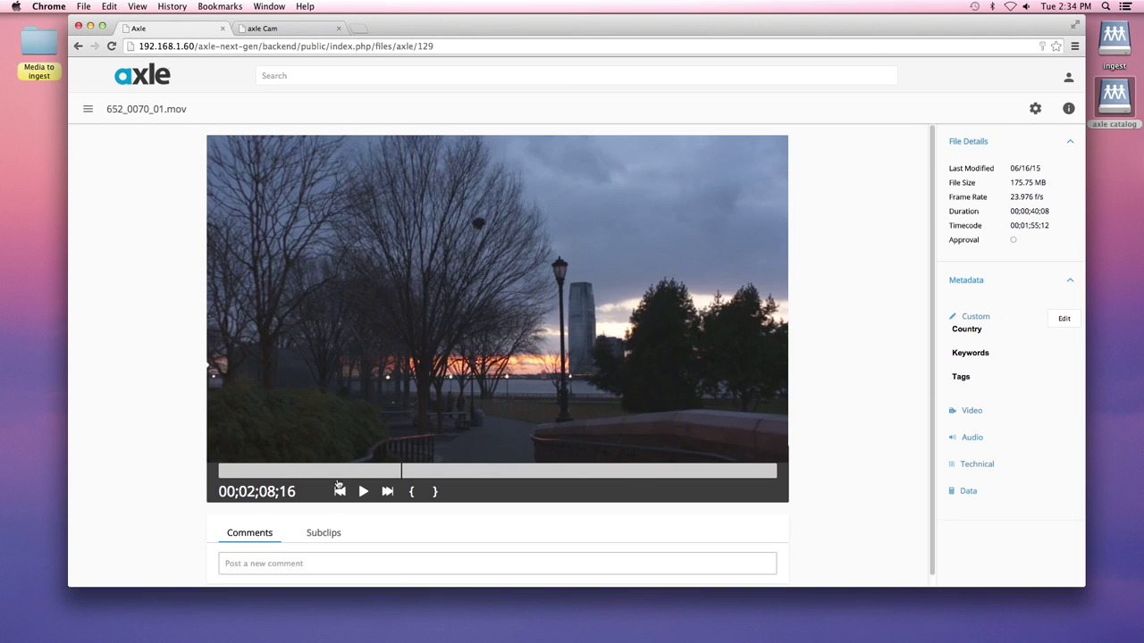
click(363, 492)
click(364, 492)
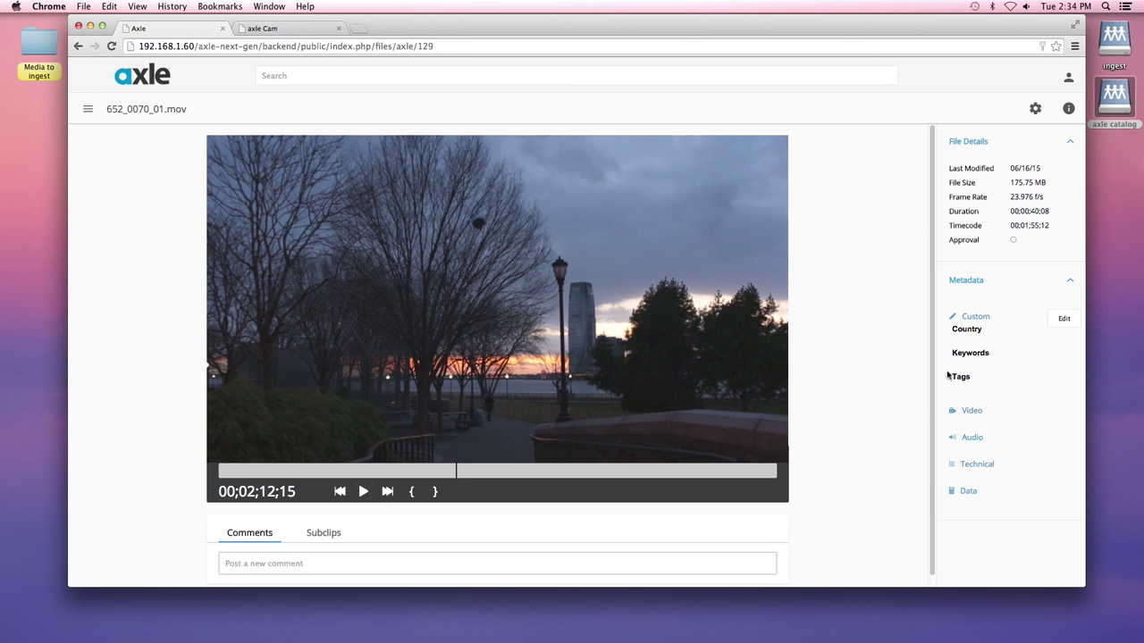
click(1059, 318)
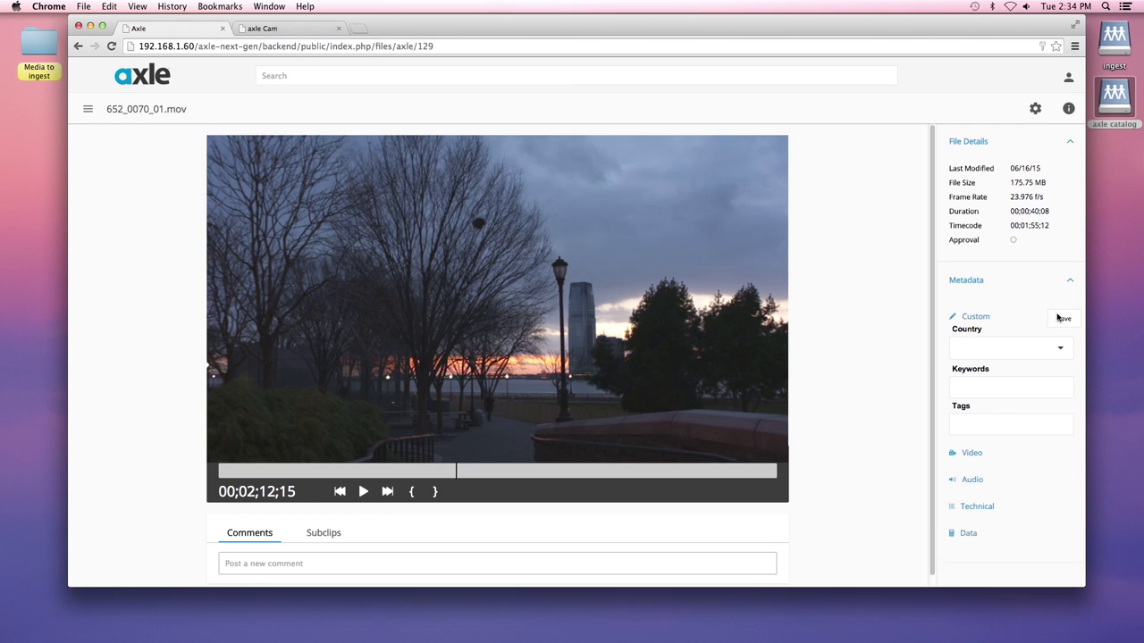
- Save the tag sunset and country USA on 652_0070_01.mov
click(1000, 422)
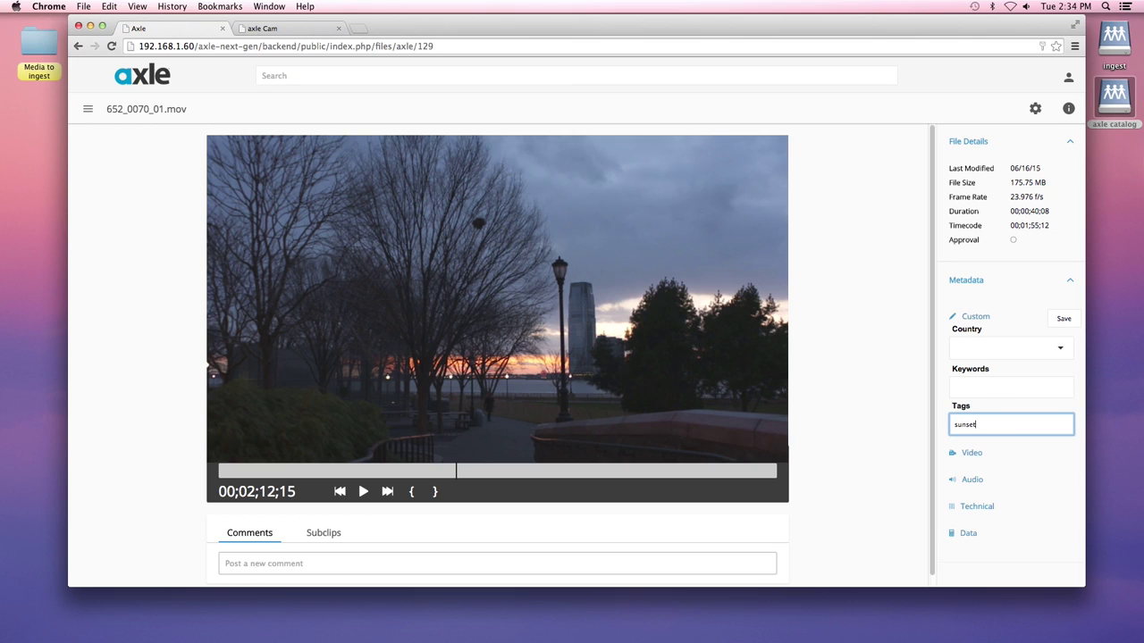
click(989, 351)
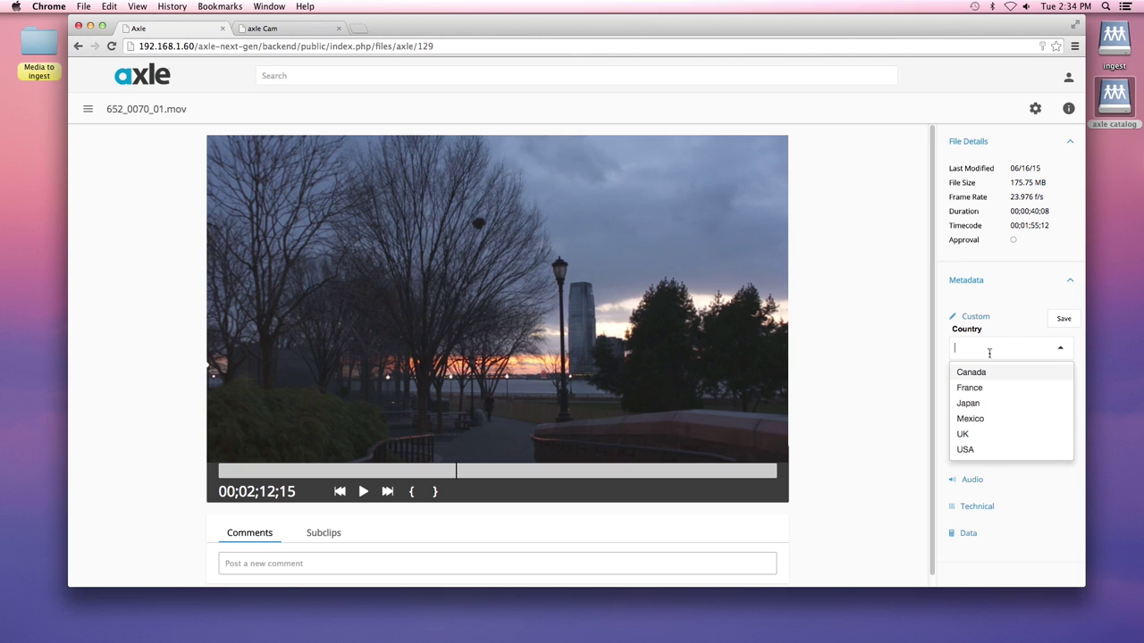
click(980, 449)
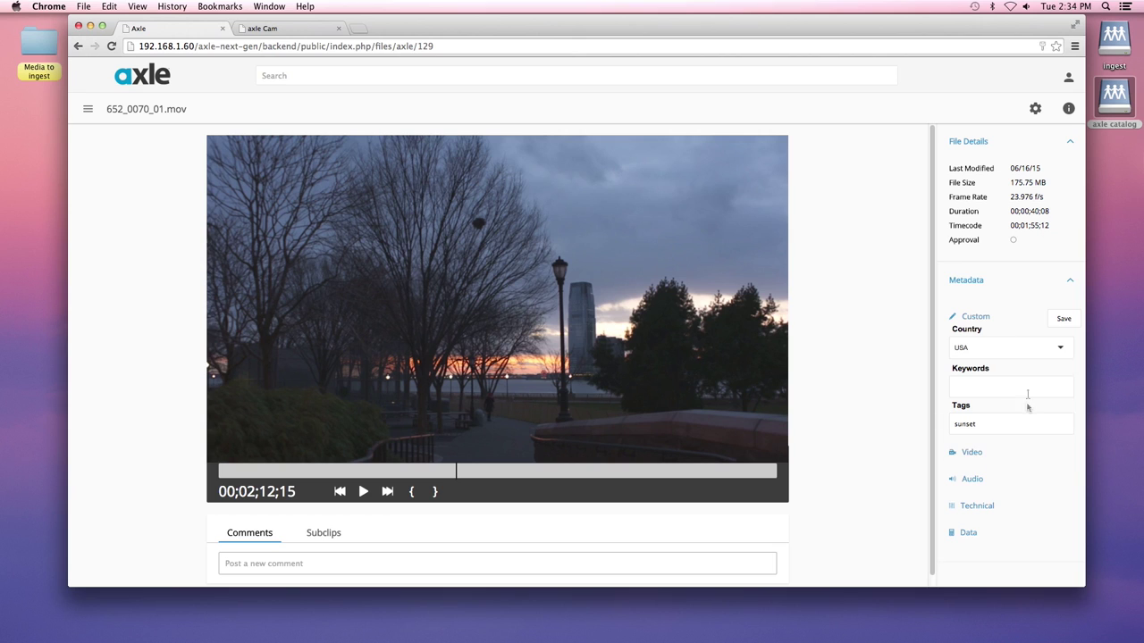
click(1063, 320)
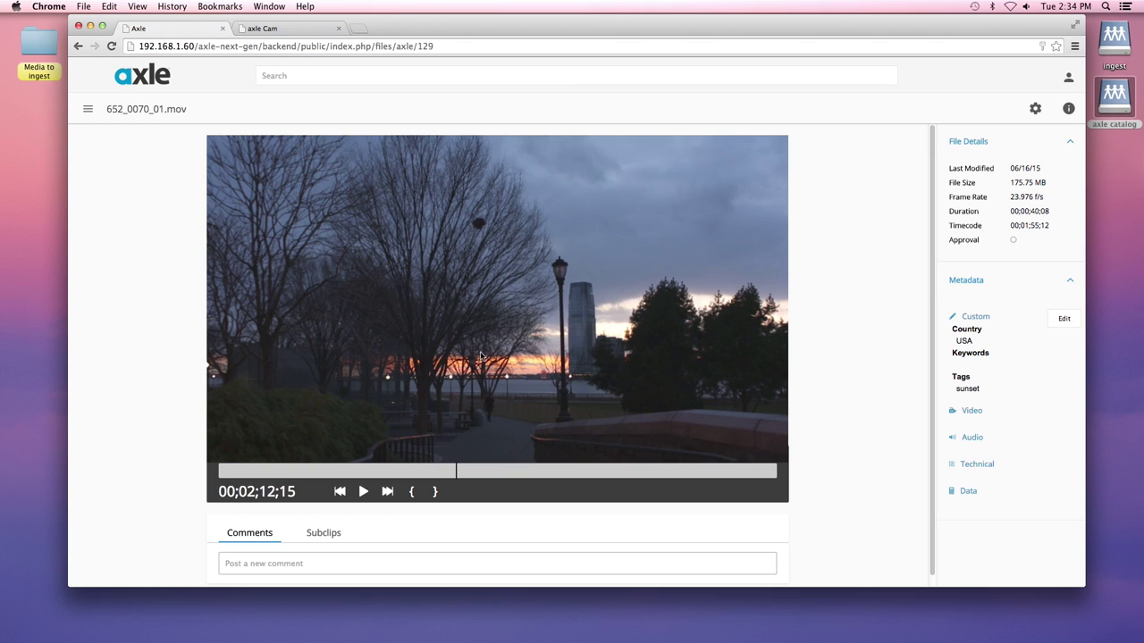
- Search the catalog for sunset and reopen the matching 652_0070_01.mov clip
click(332, 75)
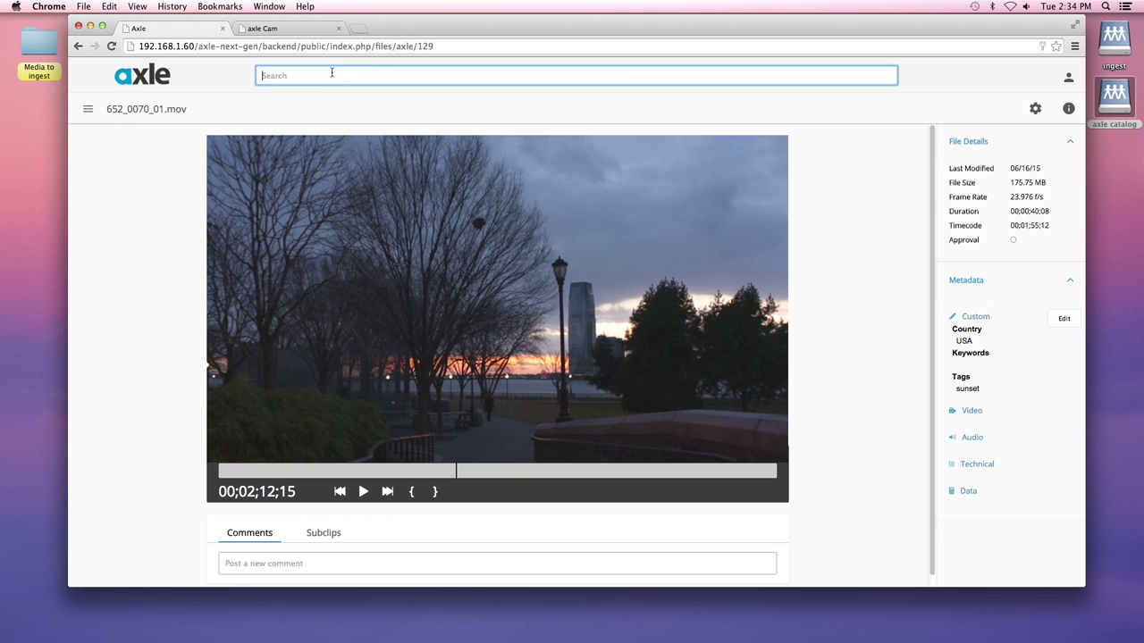
text(sunset)
key(Return)
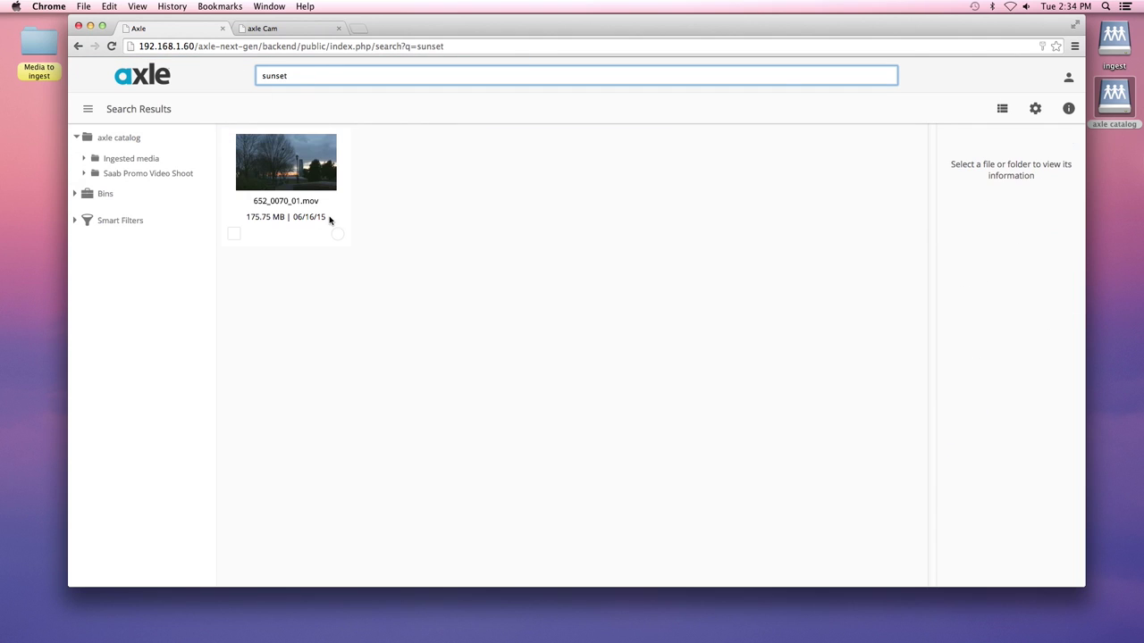
click(300, 170)
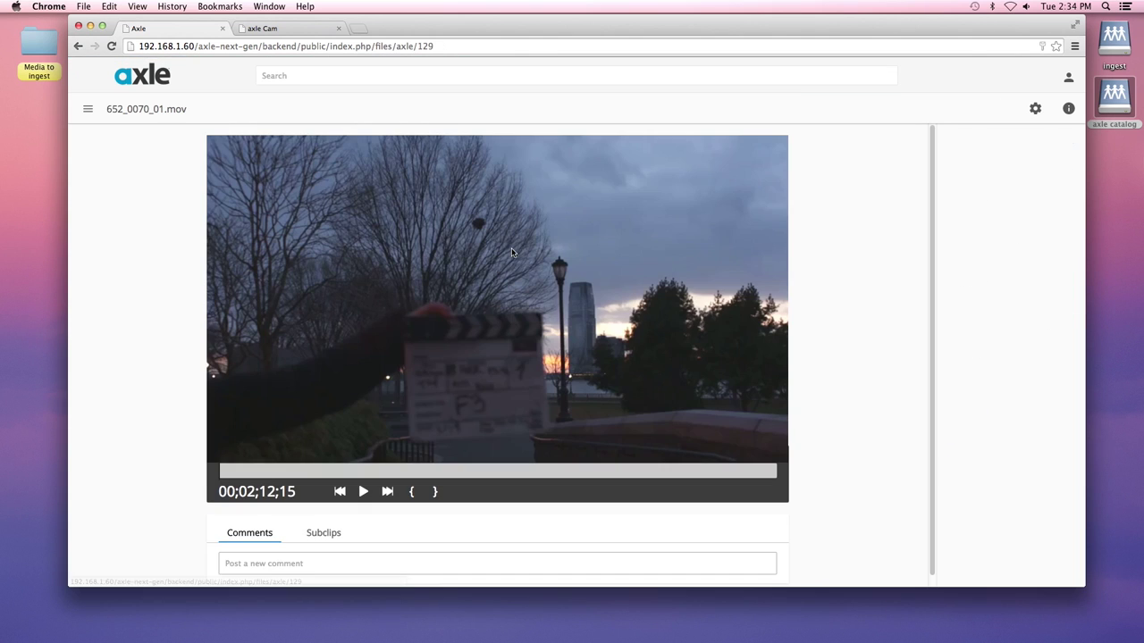
- Post the comment 'Beautiful sunset!' at 00;02;02;22 and play ahead to see its caption
scroll(503, 396, down, 2)
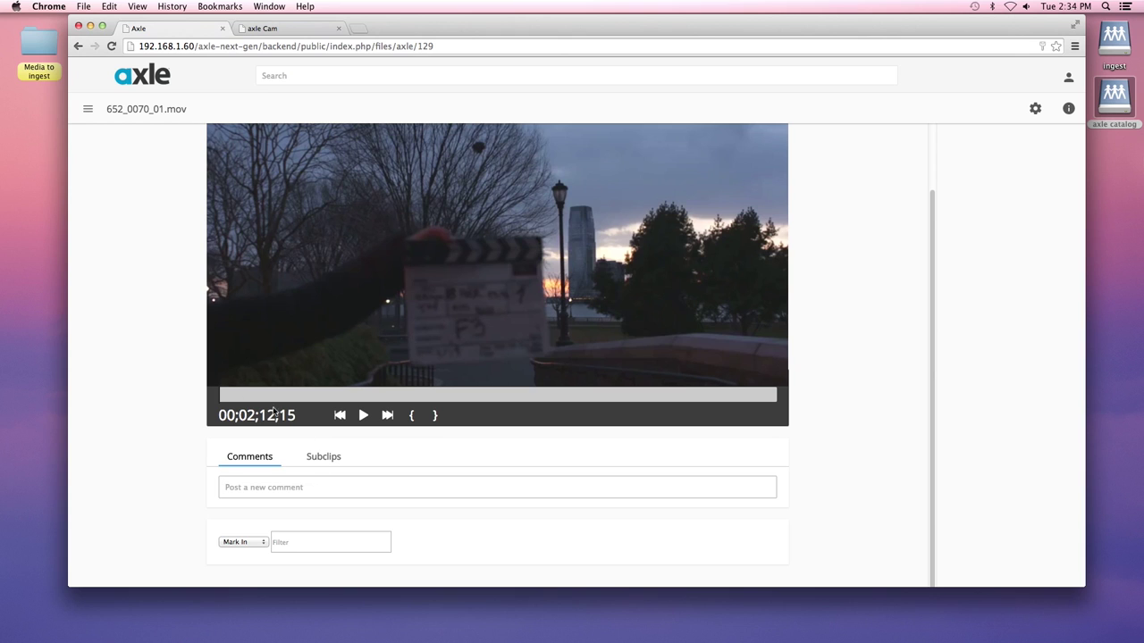
drag(277, 395, 322, 396)
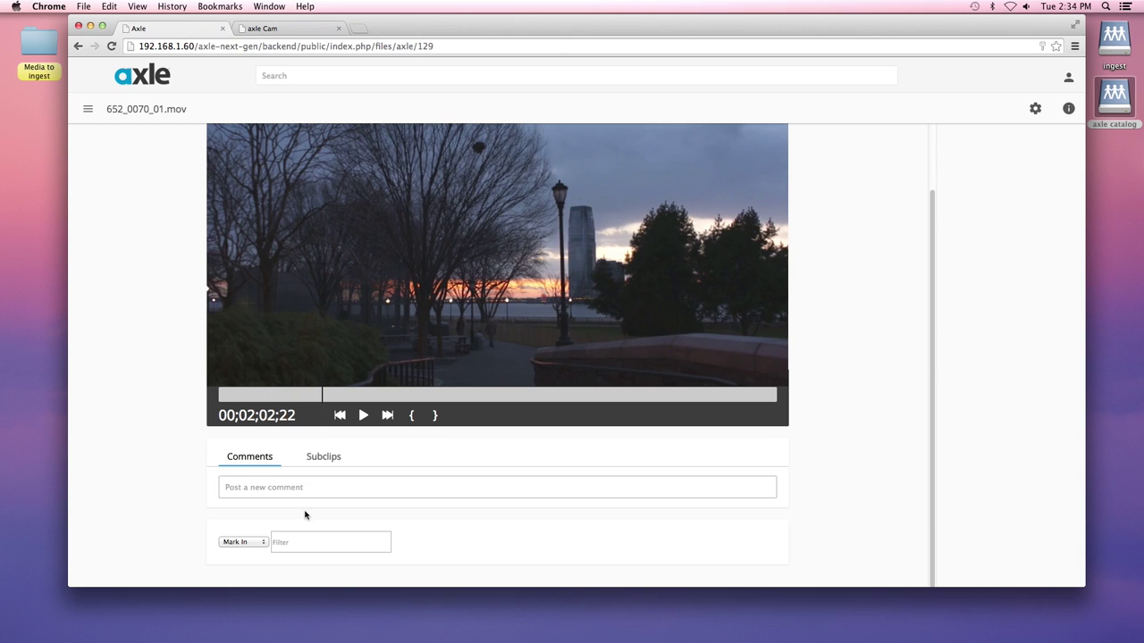
click(322, 486)
text(Beautiful sunset!)
key(Return)
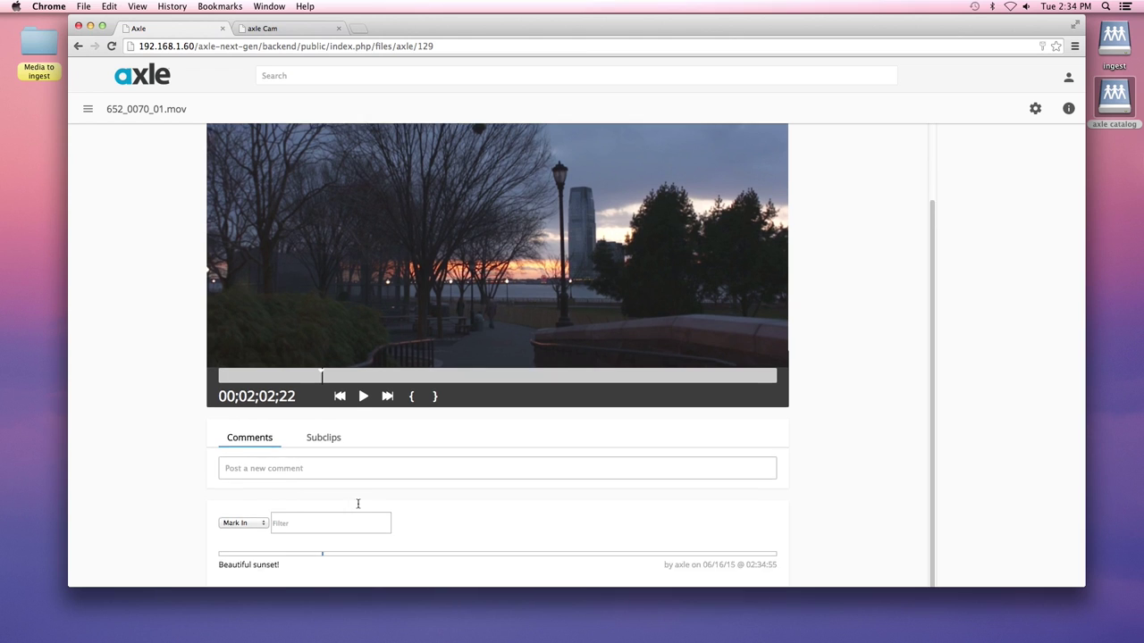
scroll(326, 416, down, 2)
click(362, 351)
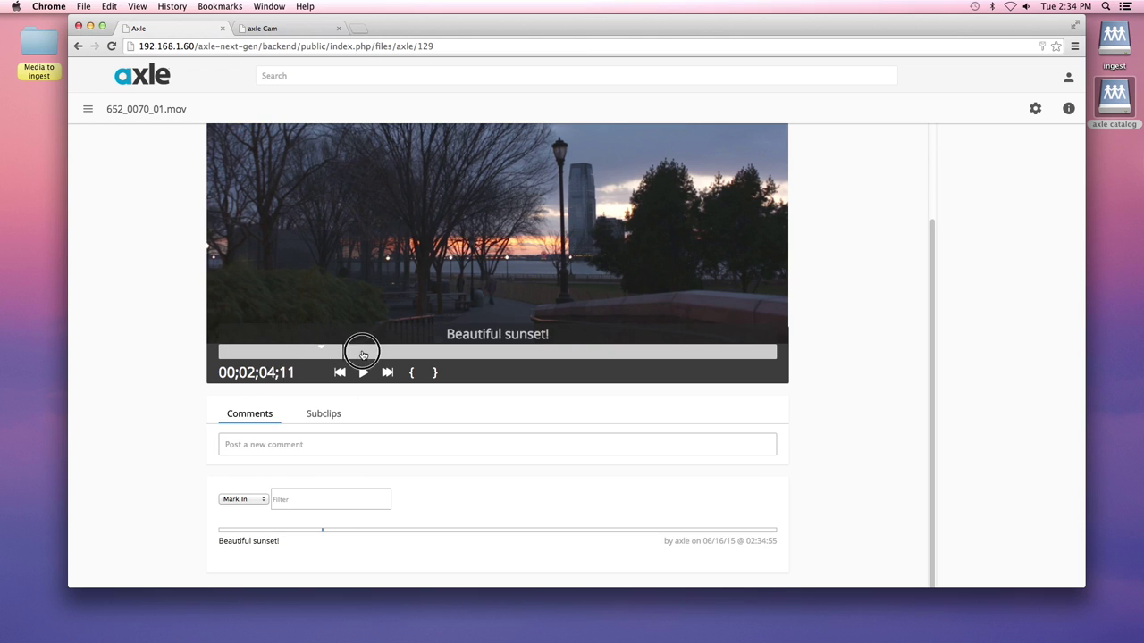